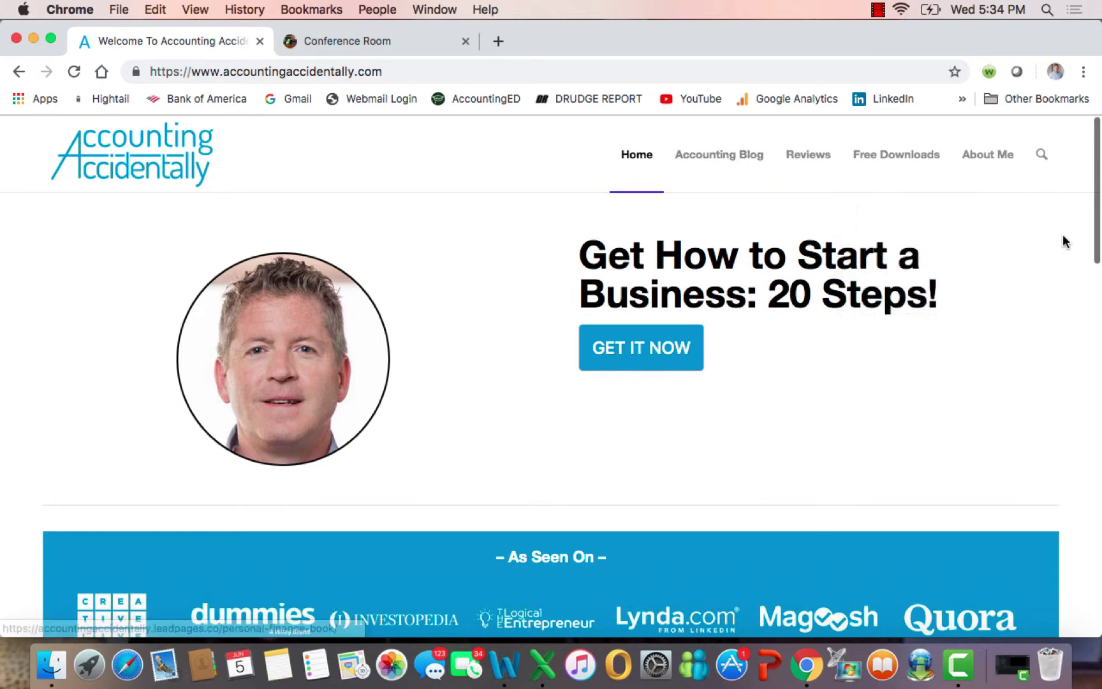
scroll(1062, 241, down, 1)
scroll(1063, 241, down, 4)
scroll(1062, 242, down, 4)
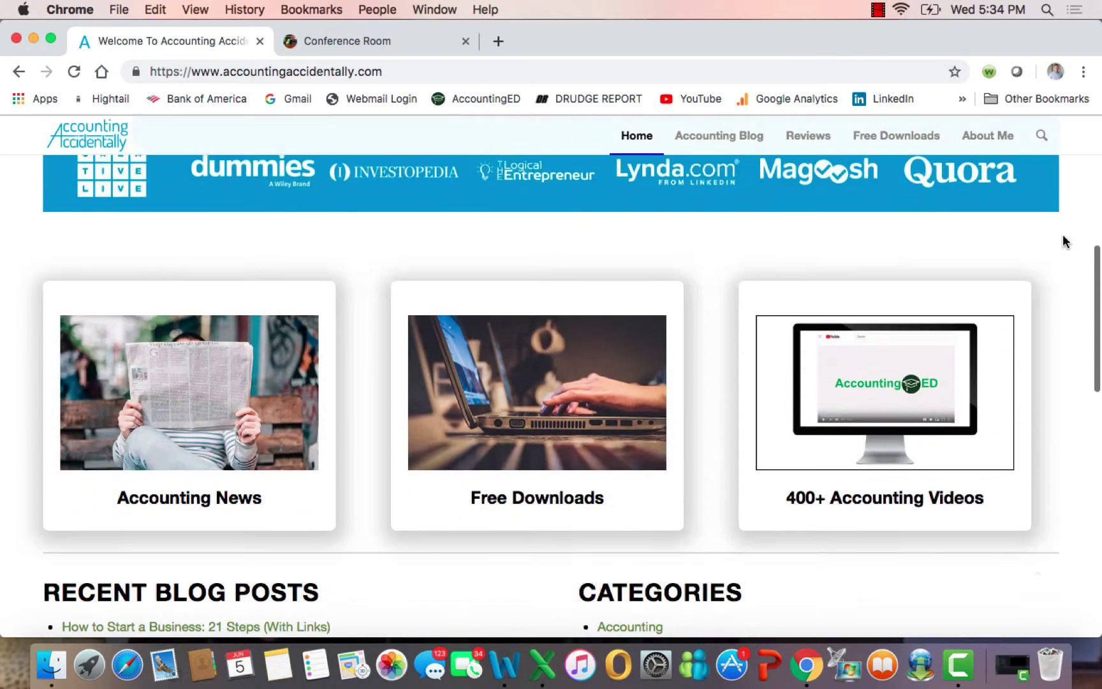
scroll(1063, 238, down, 2)
Open the 400+ Accounting Videos card from the Accounting Accidentally home page
click(899, 324)
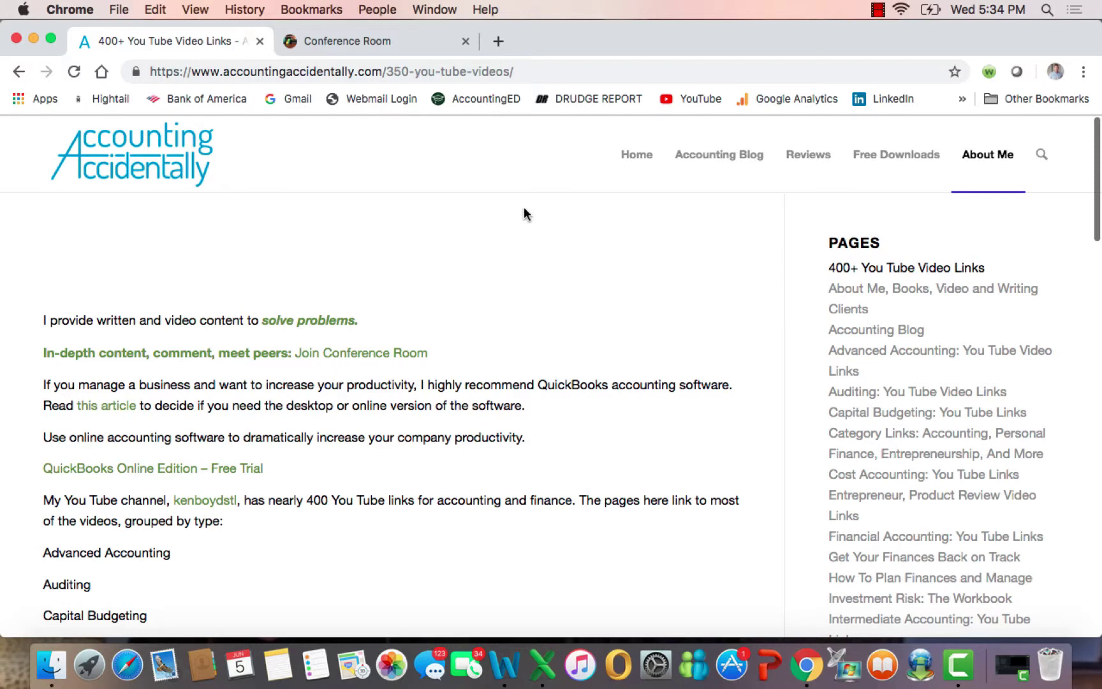
Switch to the Conference Room tab showing the FAR exam live courses post
click(379, 48)
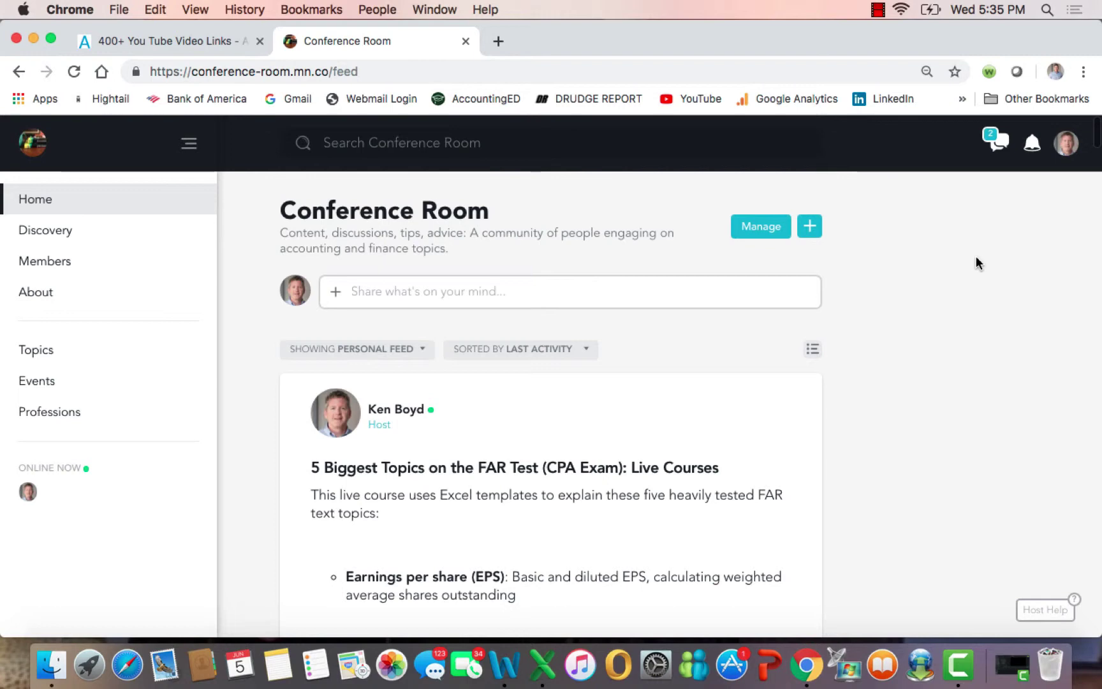
scroll(976, 255, down, 1)
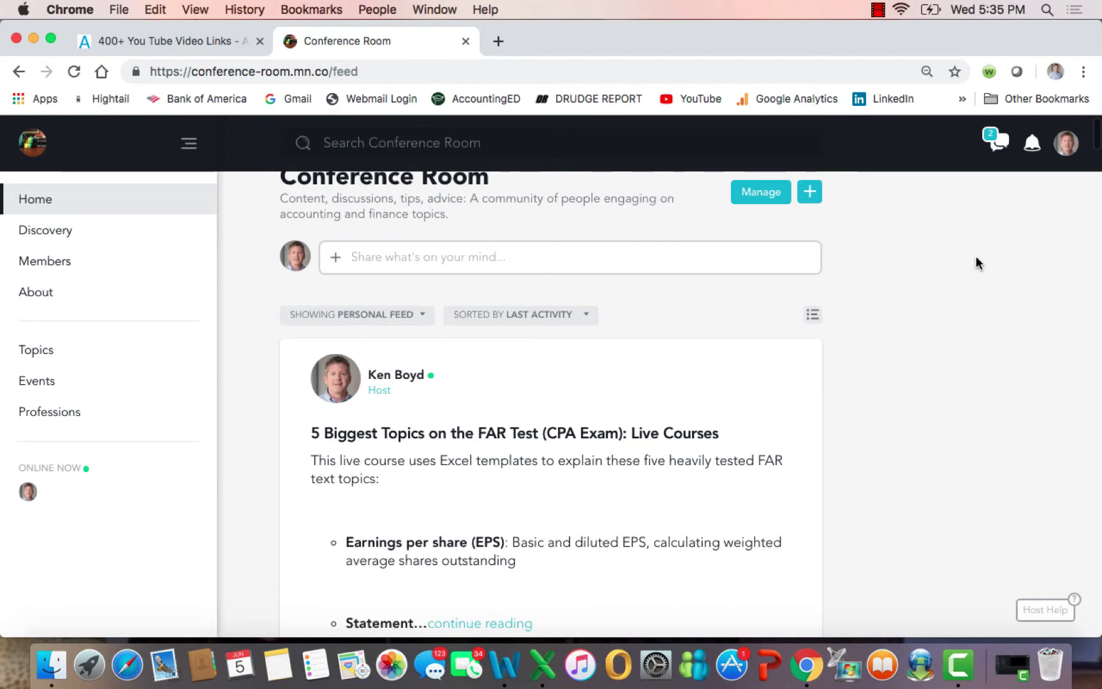
Open the '5 Biggest Topics on the FAR Test (CPA Exam): Live Courses' post
click(546, 438)
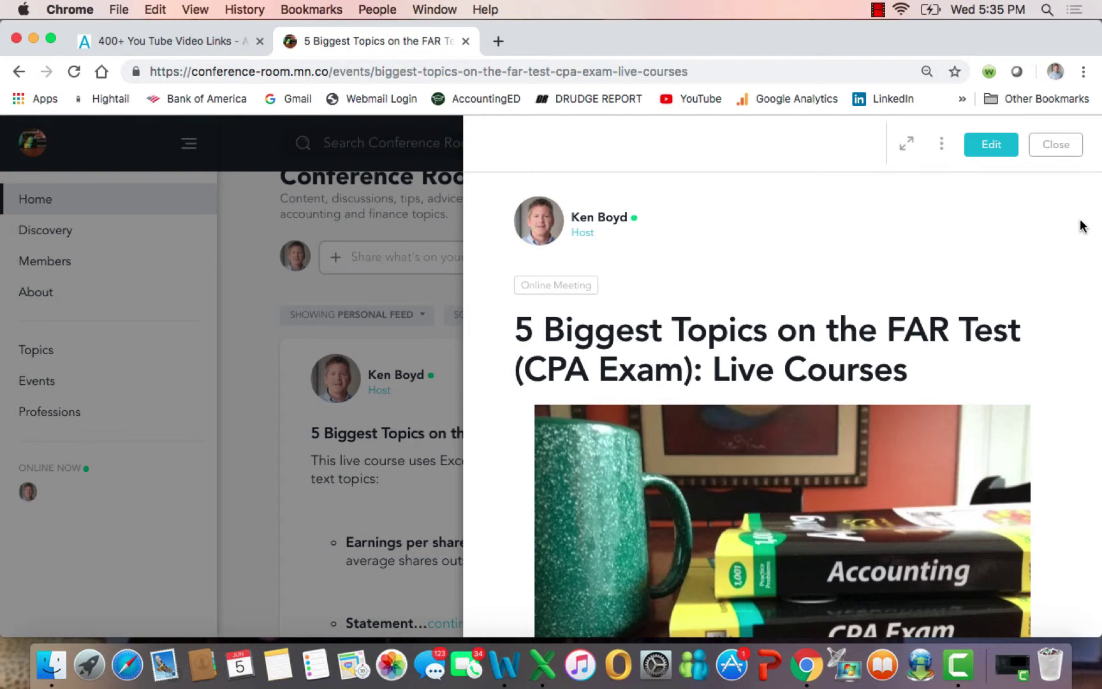
scroll(1080, 226, down, 1)
scroll(1080, 226, down, 2)
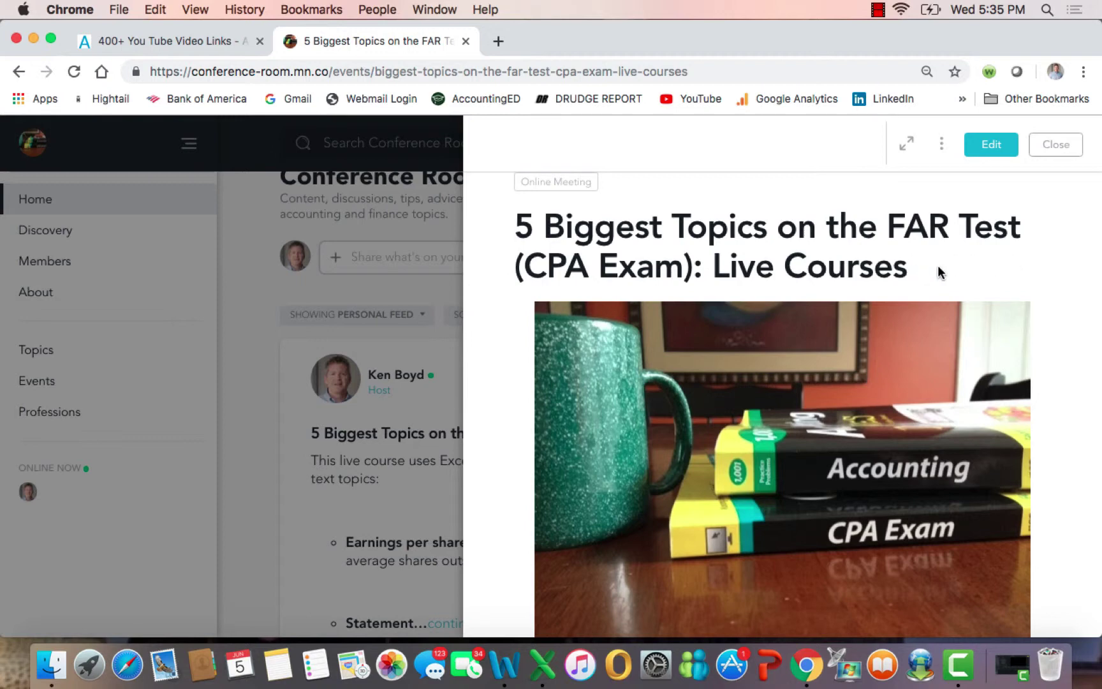
scroll(937, 266, down, 1)
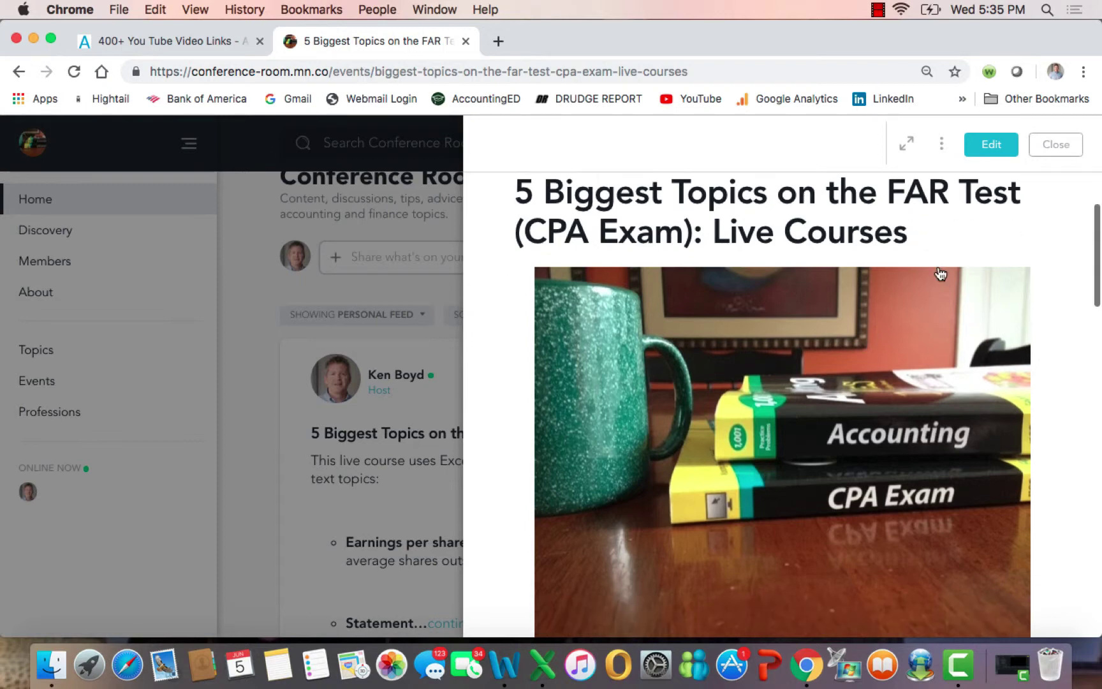
scroll(938, 266, down, 2)
scroll(938, 266, down, 5)
scroll(938, 266, down, 3)
scroll(938, 264, down, 2)
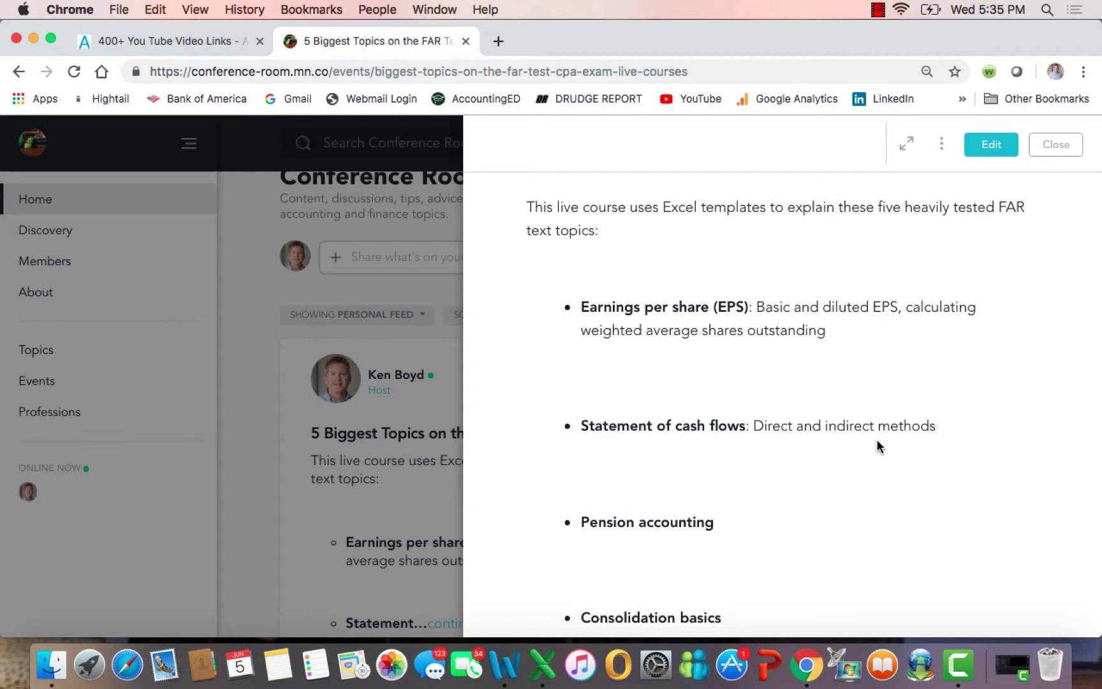
scroll(738, 537, down, 1)
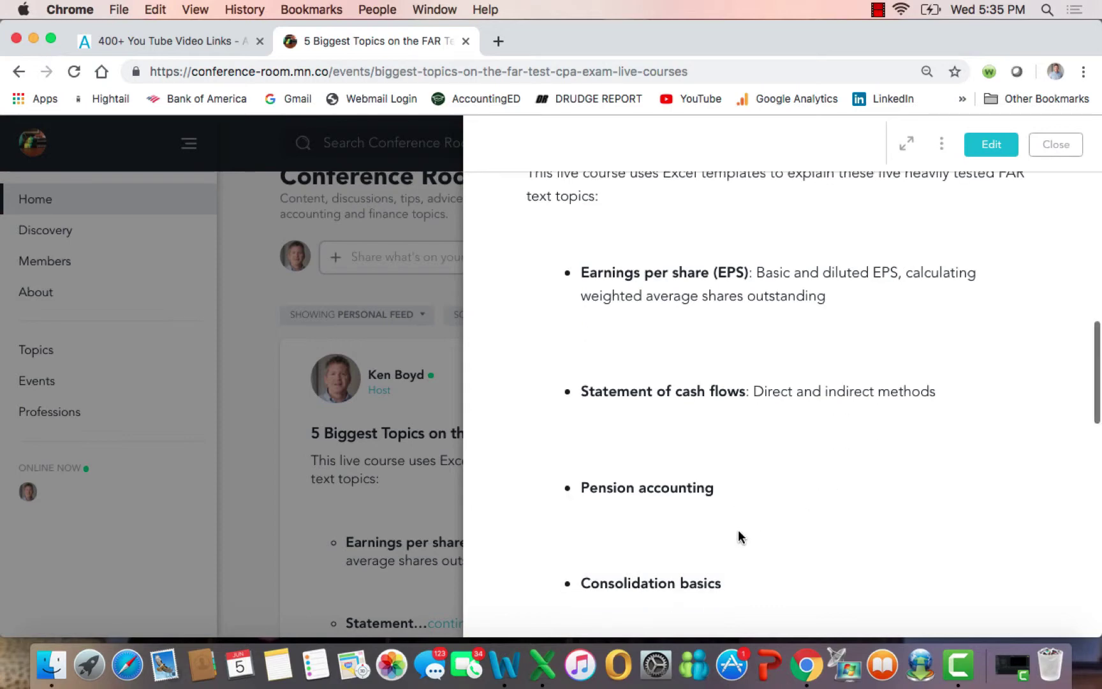
scroll(738, 534, down, 2)
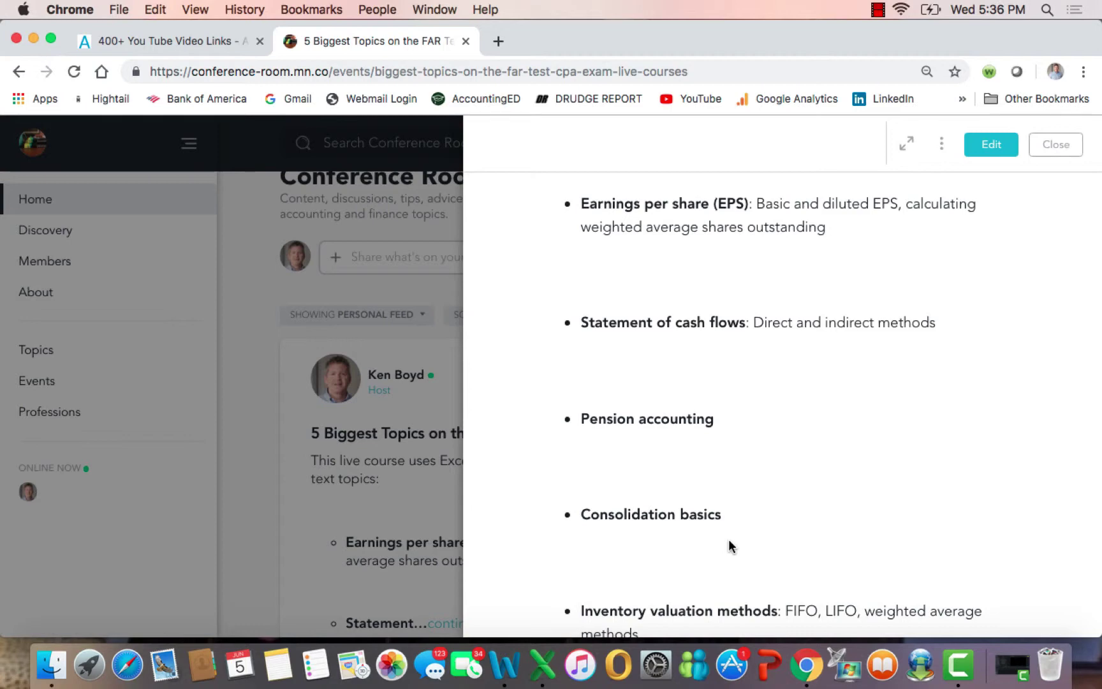
scroll(728, 541, down, 1)
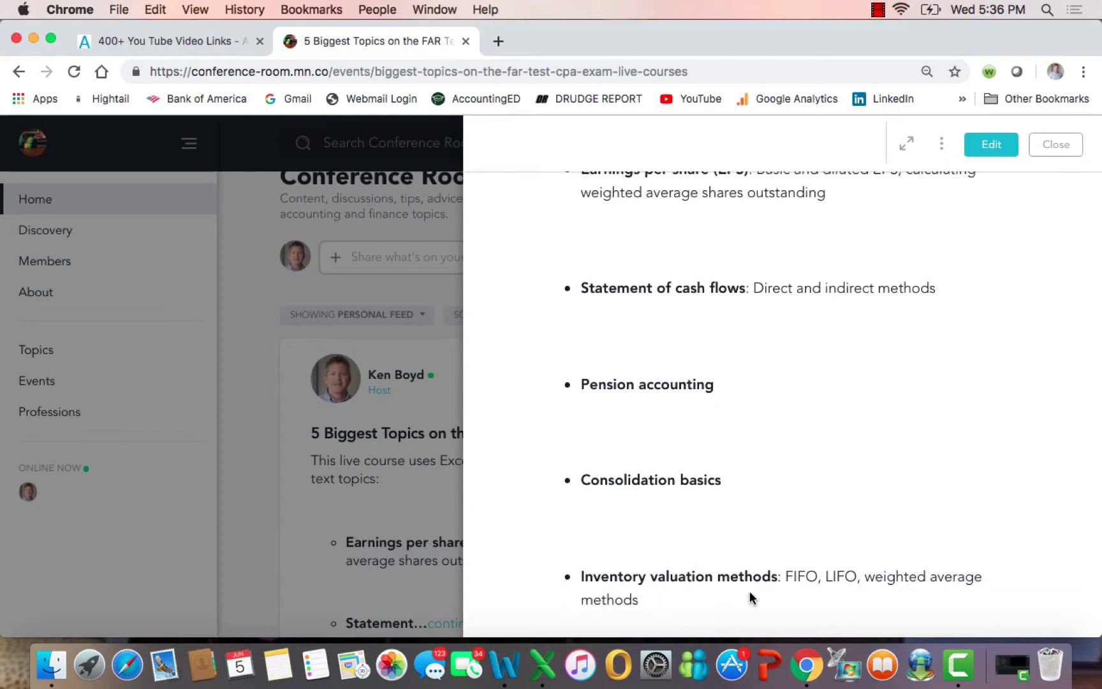
scroll(974, 475, down, 1)
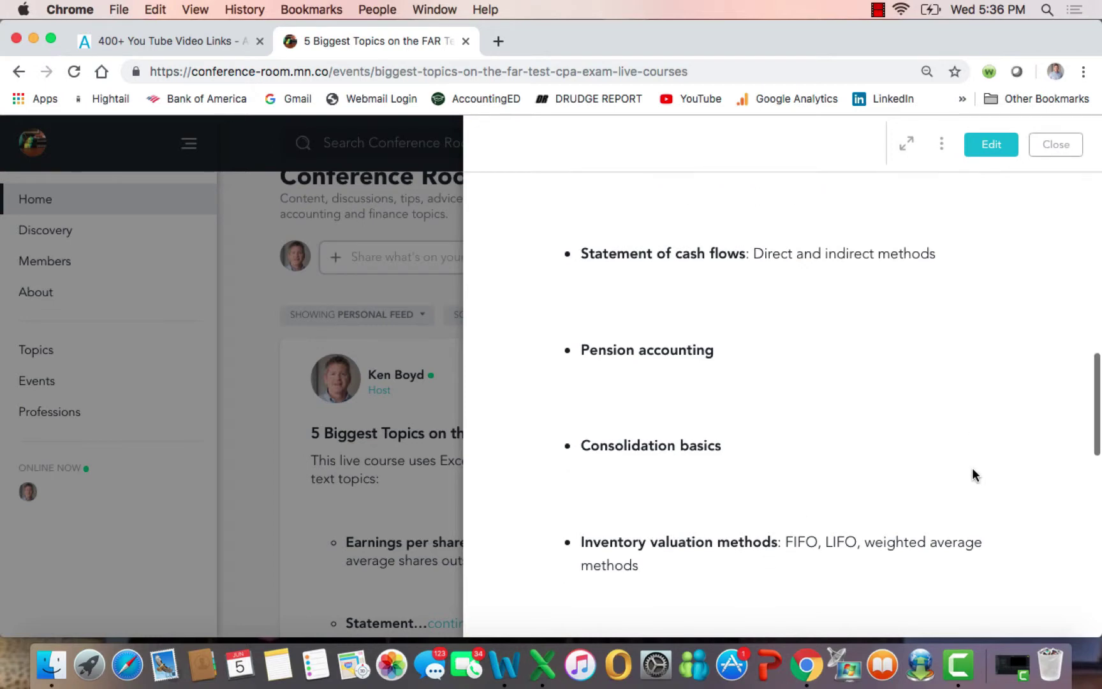
scroll(974, 474, down, 1)
scroll(973, 469, down, 5)
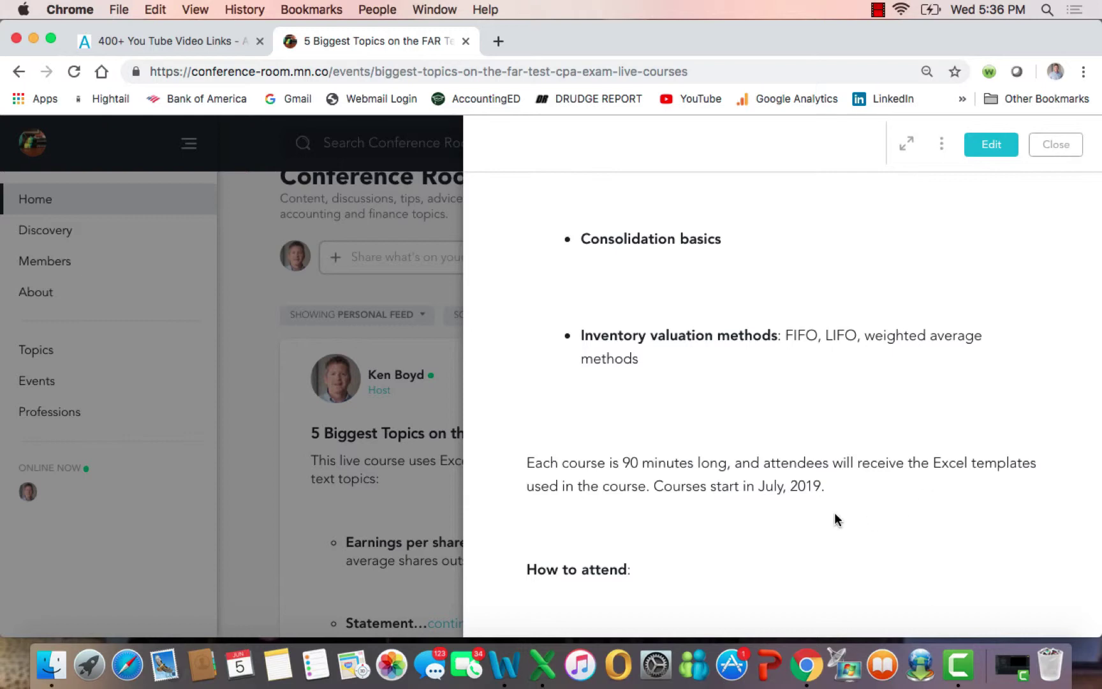
scroll(835, 519, down, 2)
scroll(835, 520, down, 2)
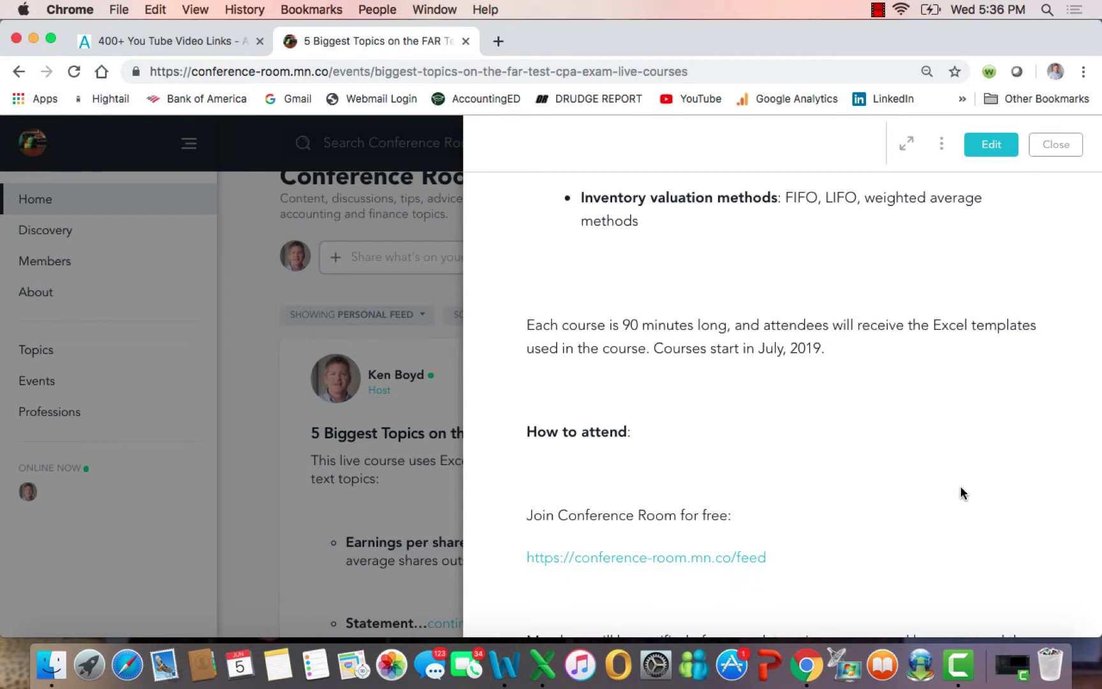
scroll(962, 493, down, 3)
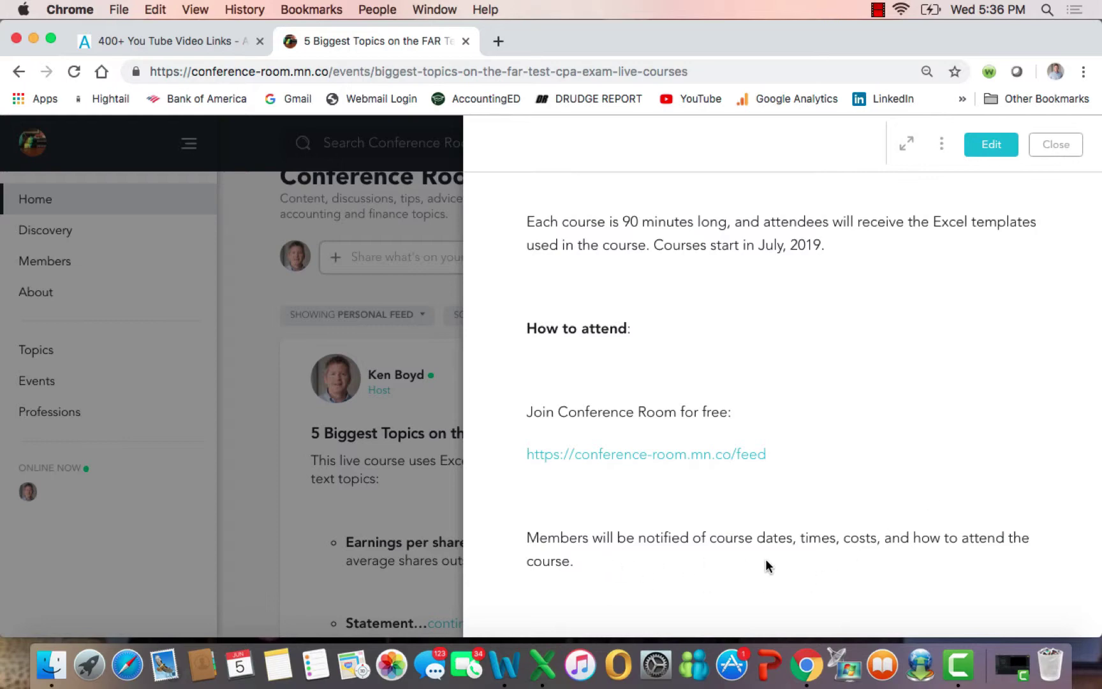
Close the FAR live courses event panel
click(1057, 161)
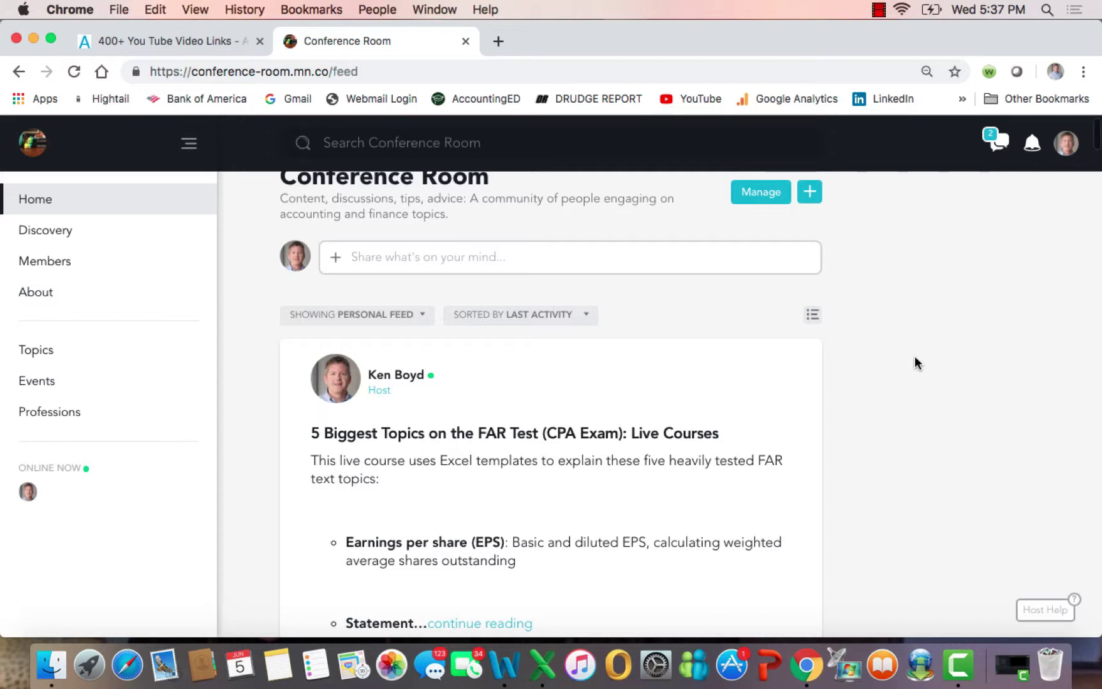
Switch back to the 400+ You Tube Video Links tab
click(213, 41)
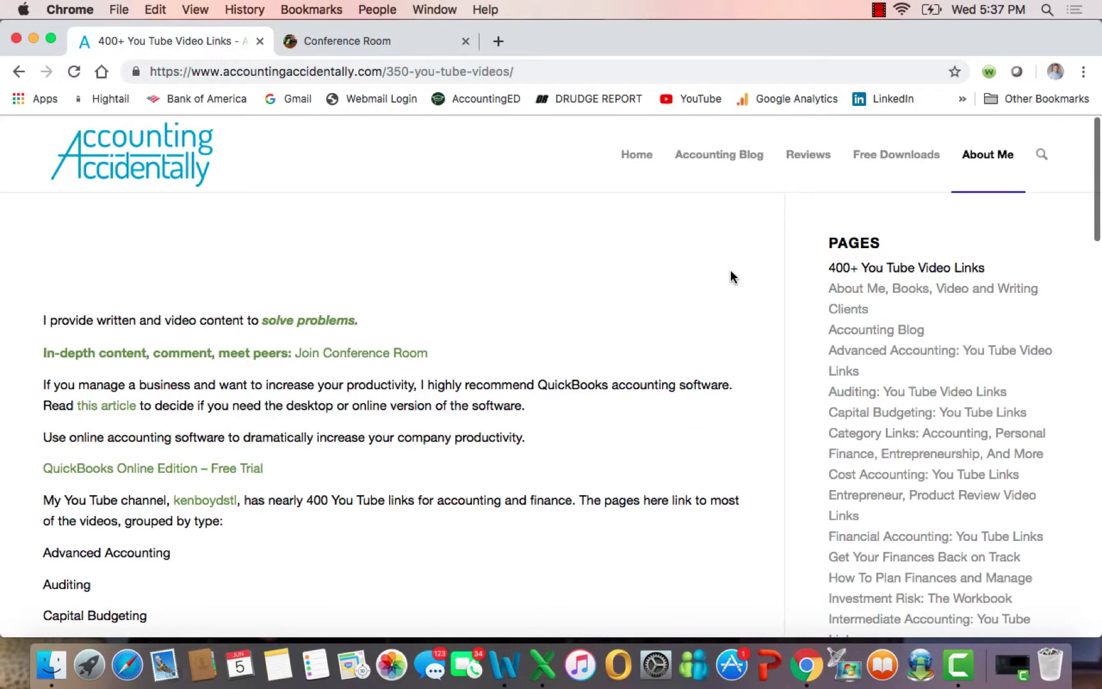